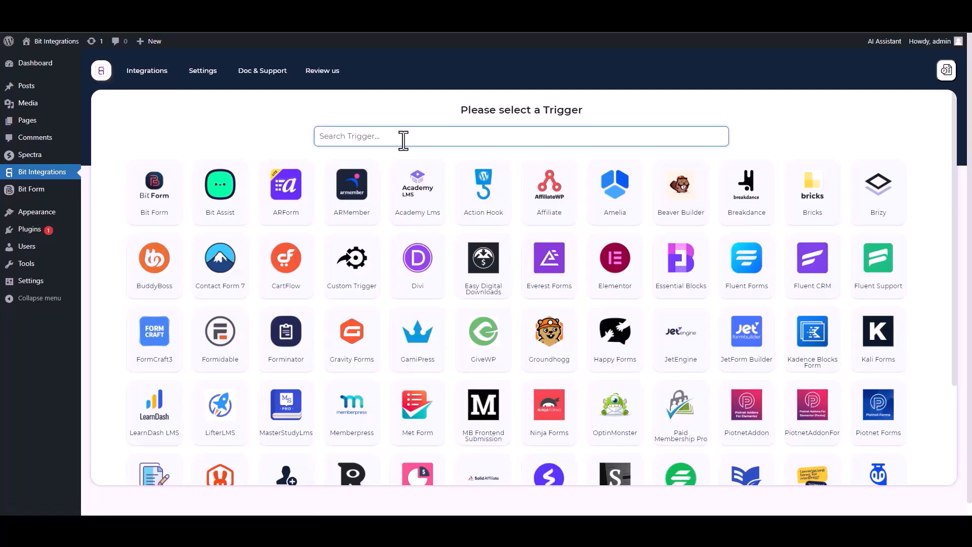
# Pick the Spectra card as the integration's trigger
pyautogui.click(517, 190)
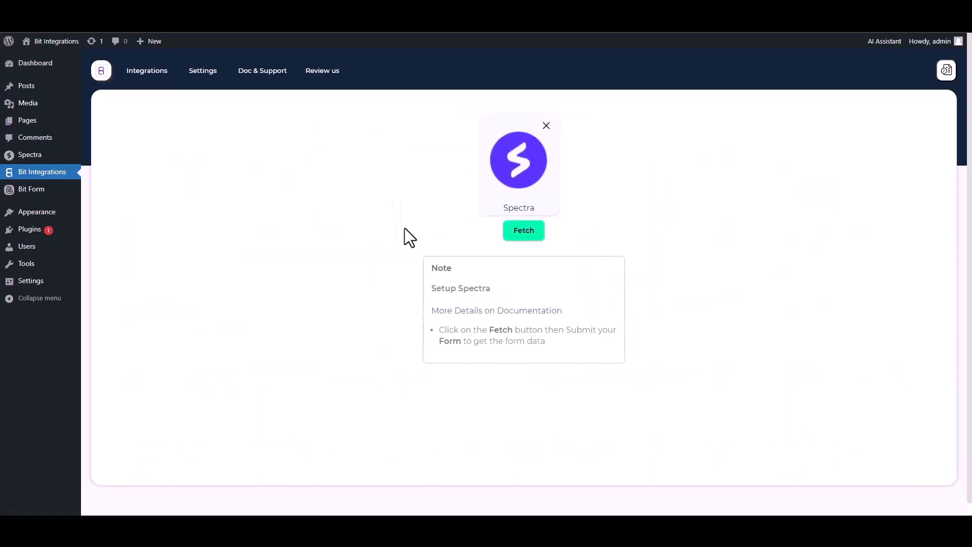
# Fetch Spectra form data by submitting a test entry named 'yeesttest' with a sample phone and e-mail
pyautogui.click(524, 231)
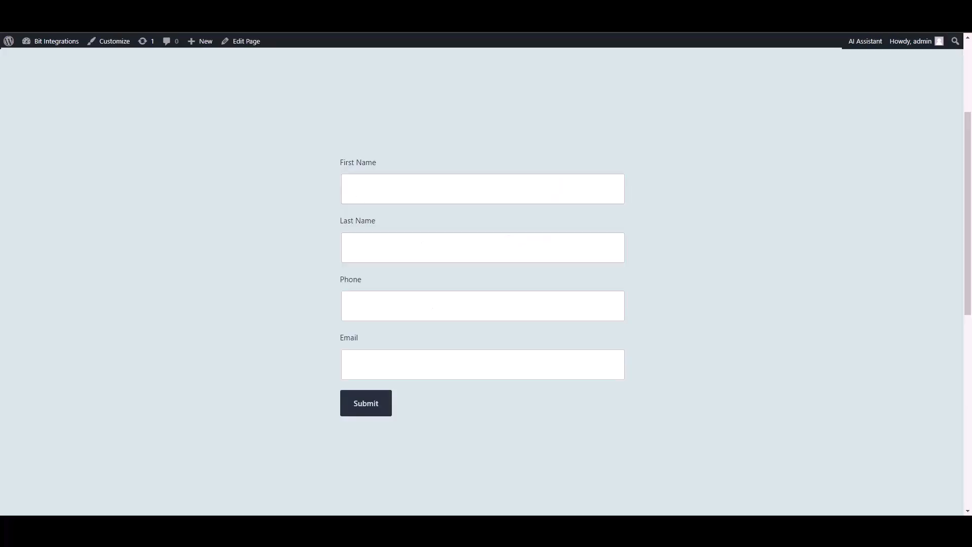
pyautogui.write('ye')
pyautogui.write('est')
pyautogui.write('test')
pyautogui.click(616, 292)
pyautogui.write('5515456')
pyautogui.click(550, 373)
pyautogui.write('test@gmail.com')
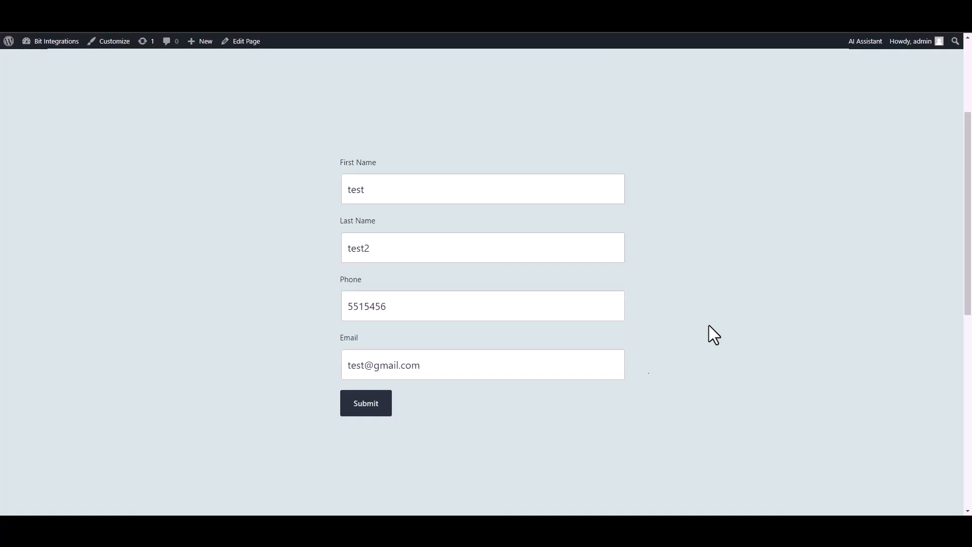
pyautogui.click(364, 409)
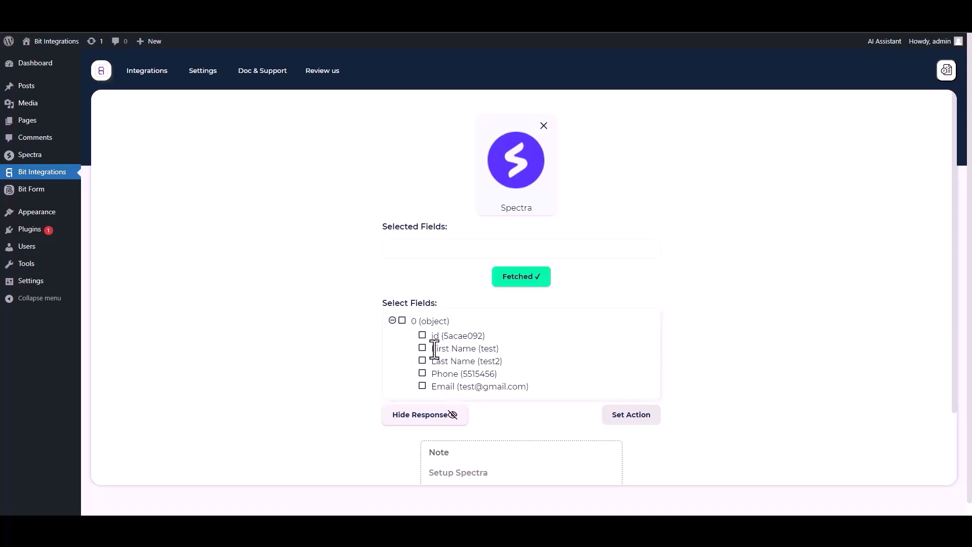
# Tick the id, First Name, Last Name, Phone and Email checkboxes under Select Fields
pyautogui.click(424, 335)
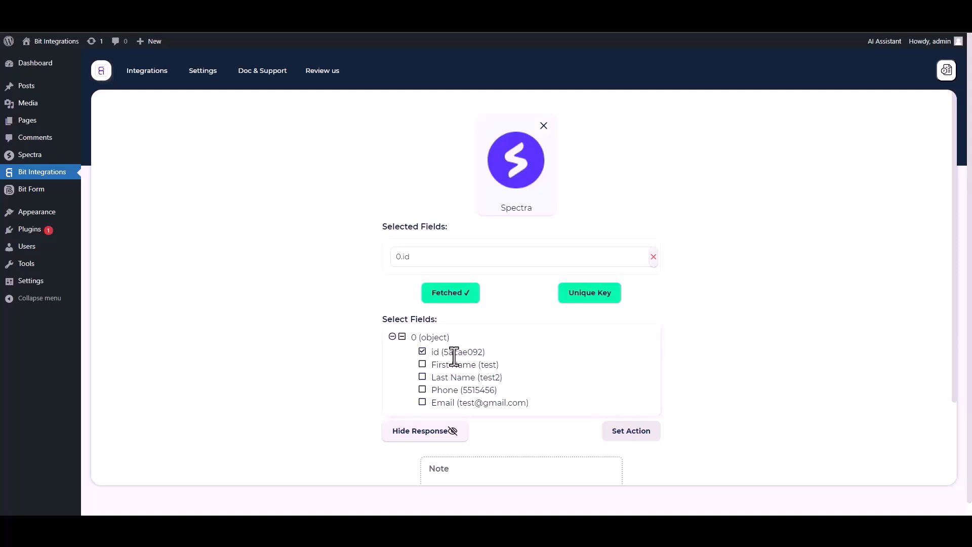
pyautogui.click(423, 365)
pyautogui.click(424, 403)
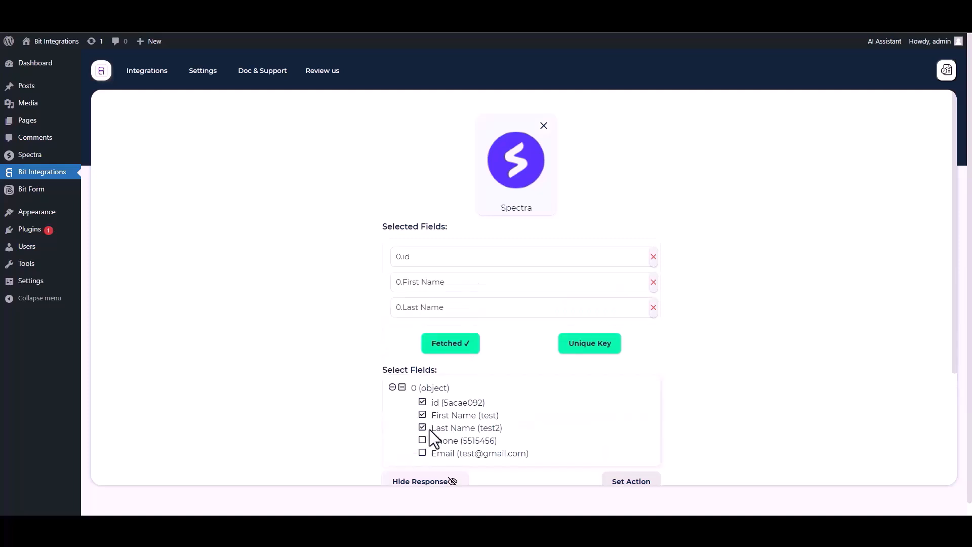
pyautogui.click(423, 441)
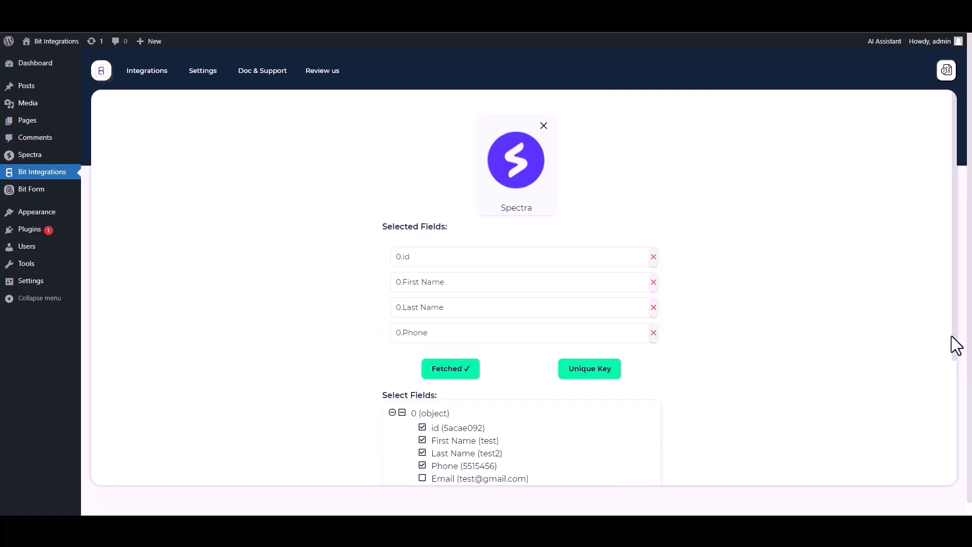
pyautogui.scroll(-1, 952, 336)
pyautogui.click(423, 454)
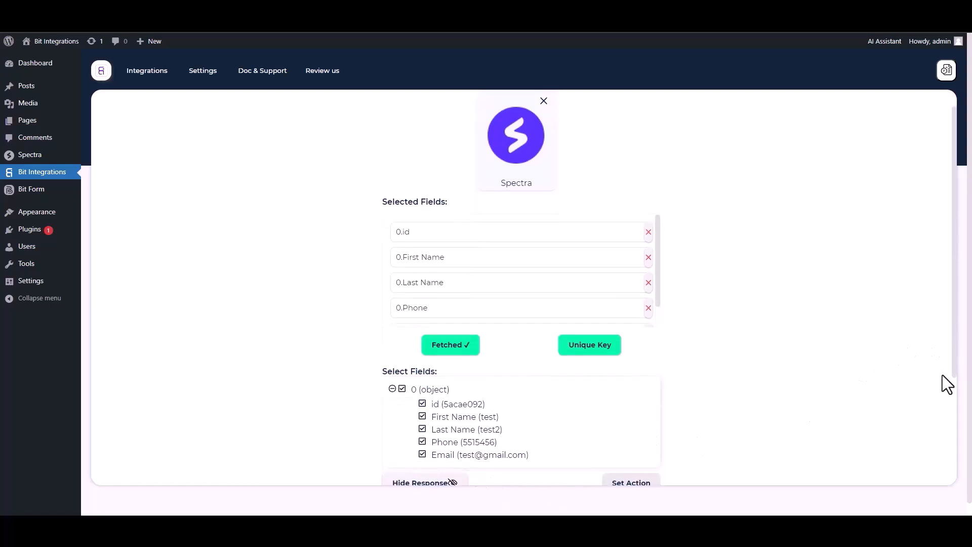
pyautogui.scroll(-1, 954, 375)
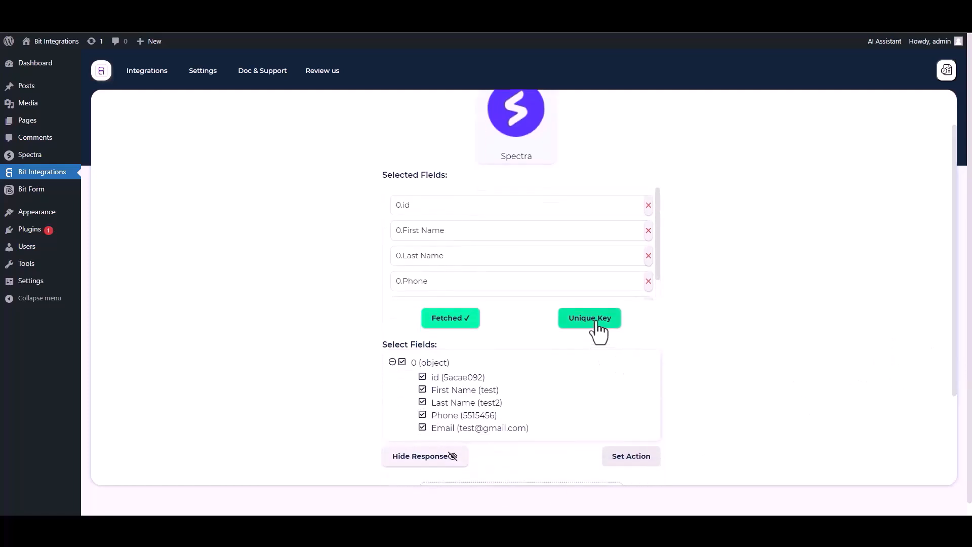
# Set 0.id as the unique primary key and continue to action selection
pyautogui.click(597, 324)
pyautogui.click(463, 280)
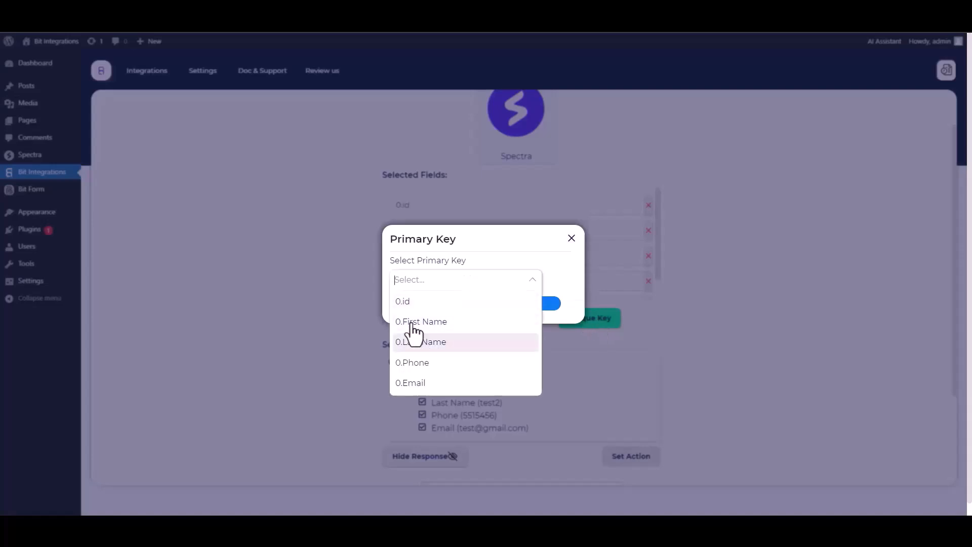
pyautogui.click(409, 304)
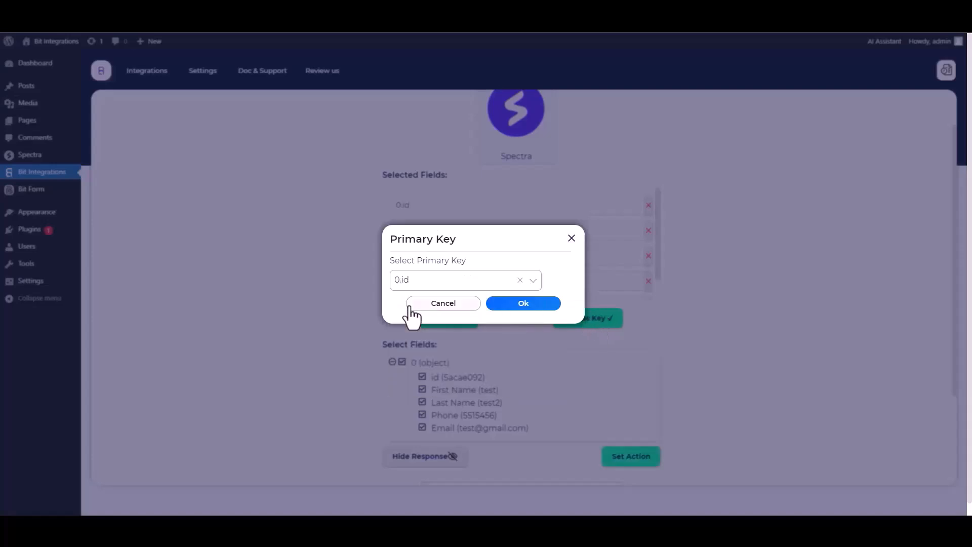
pyautogui.click(522, 304)
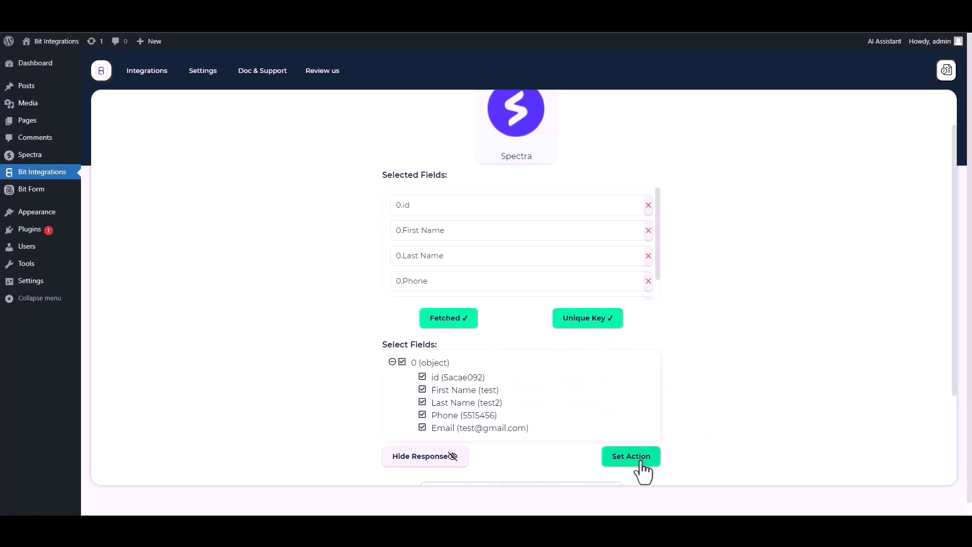
pyautogui.click(623, 462)
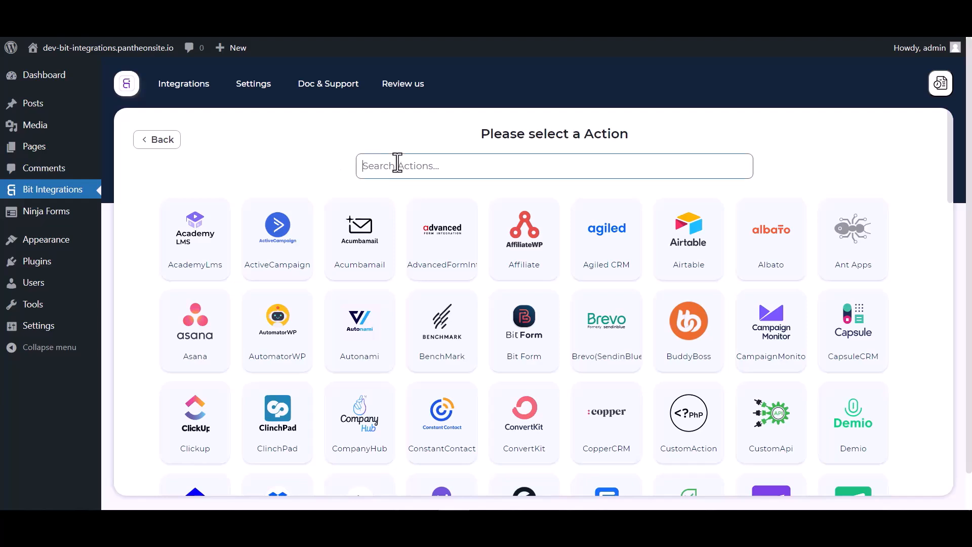
# Search the actions for 'zend' and select Zendesk
pyautogui.click(397, 163)
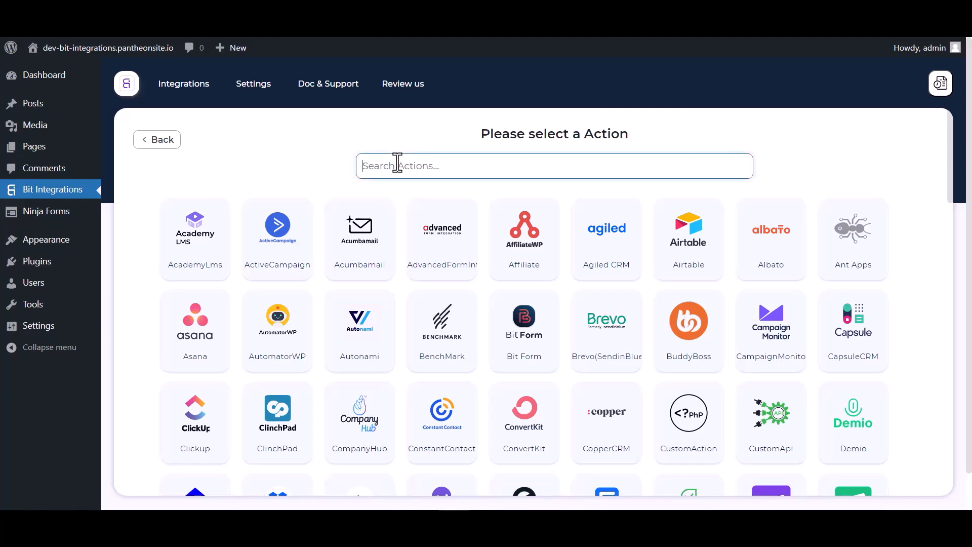
pyautogui.write('zend')
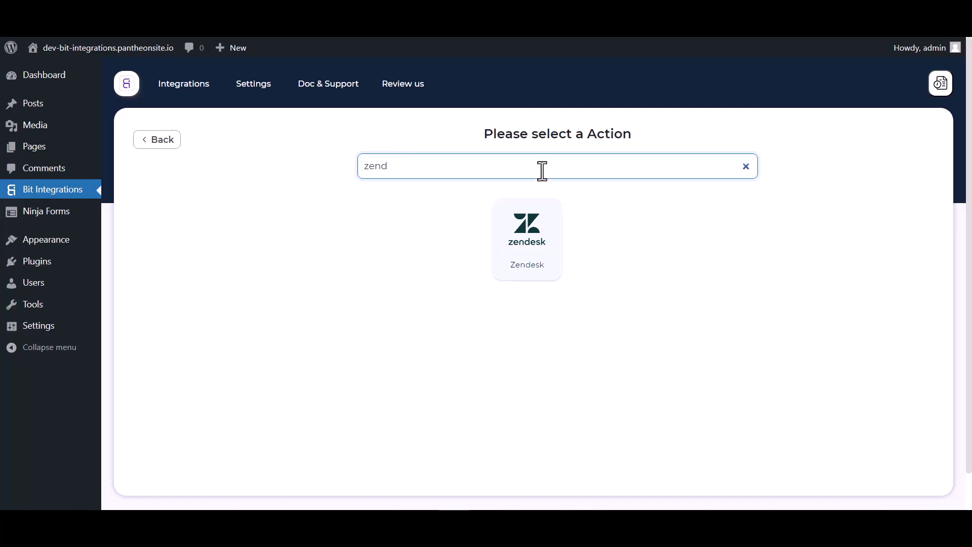
pyautogui.click(525, 226)
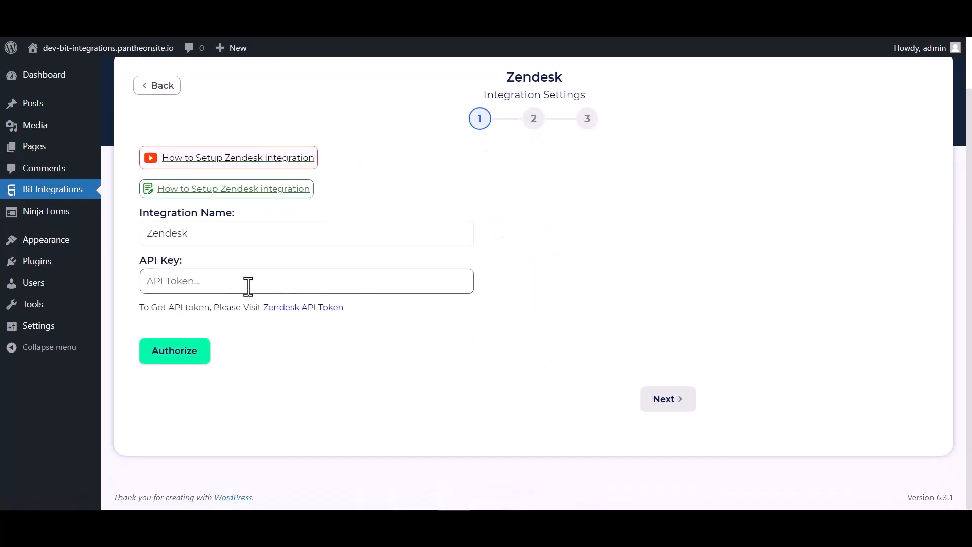
# Create a Zendesk Sell access token described 'Bit Integrations' and copy its key
pyautogui.click(284, 307)
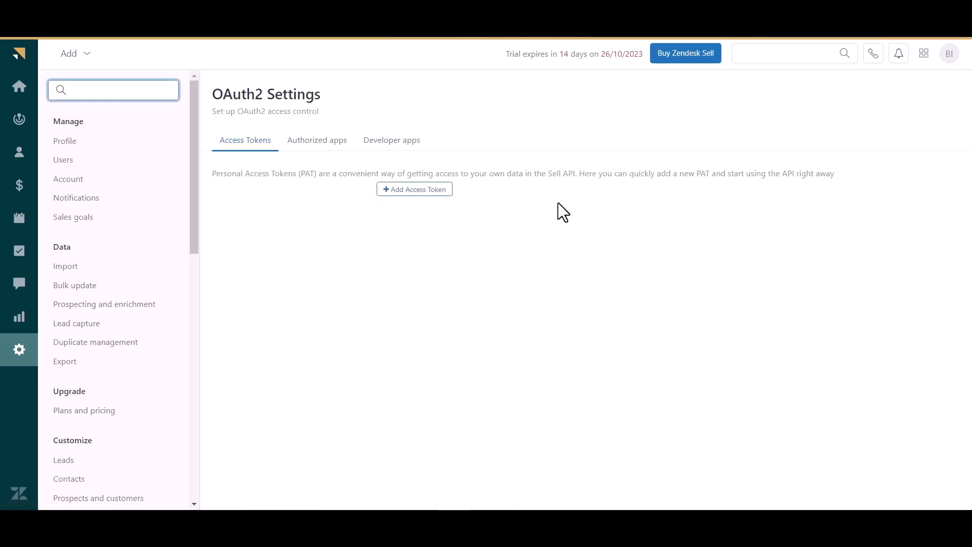
pyautogui.click(424, 193)
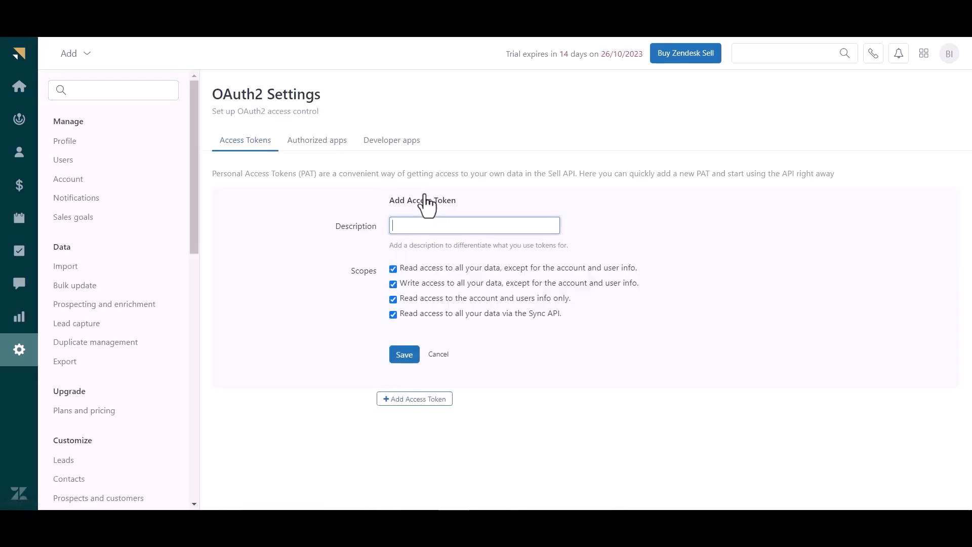
pyautogui.click(452, 231)
pyautogui.write('Bit Integrations')
pyautogui.click(403, 356)
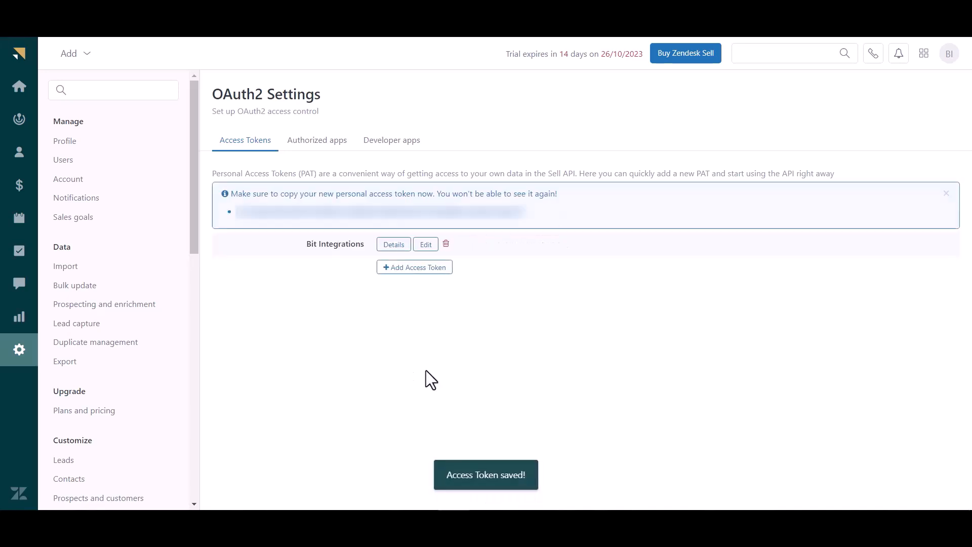
pyautogui.doubleClick(306, 212)
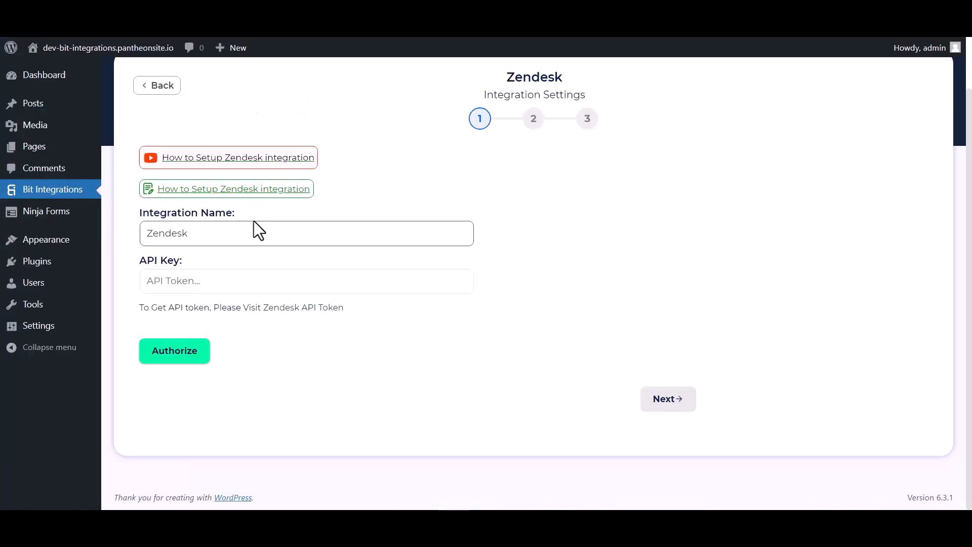
pyautogui.click(220, 277)
# Paste the token as the API key, authorize Zendesk, and continue to step 2
pyautogui.hotkey('ctrl', 'v')
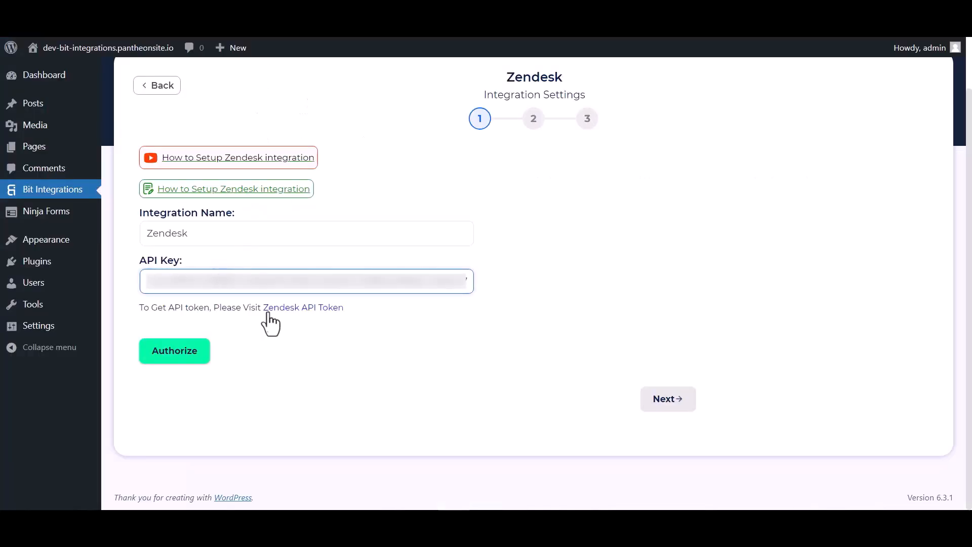
pyautogui.click(207, 357)
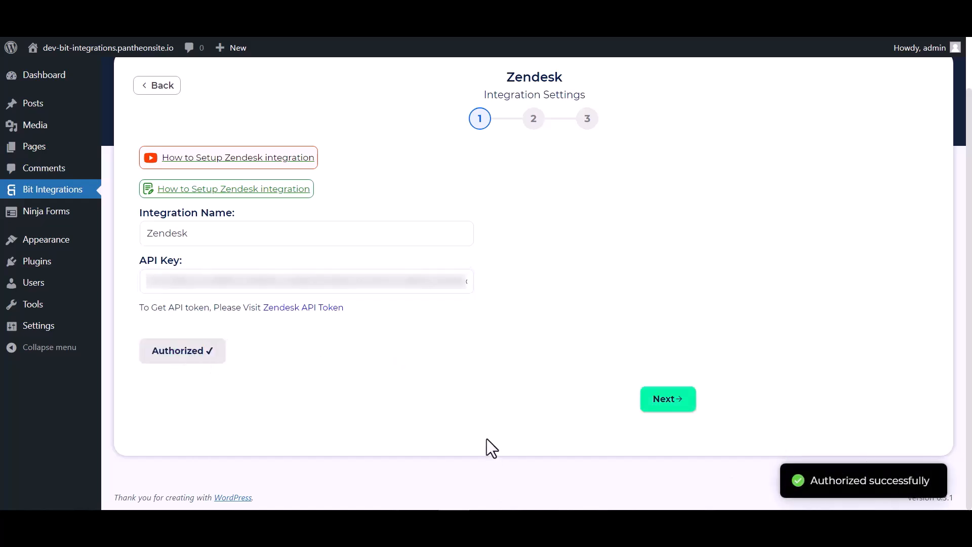
pyautogui.click(655, 407)
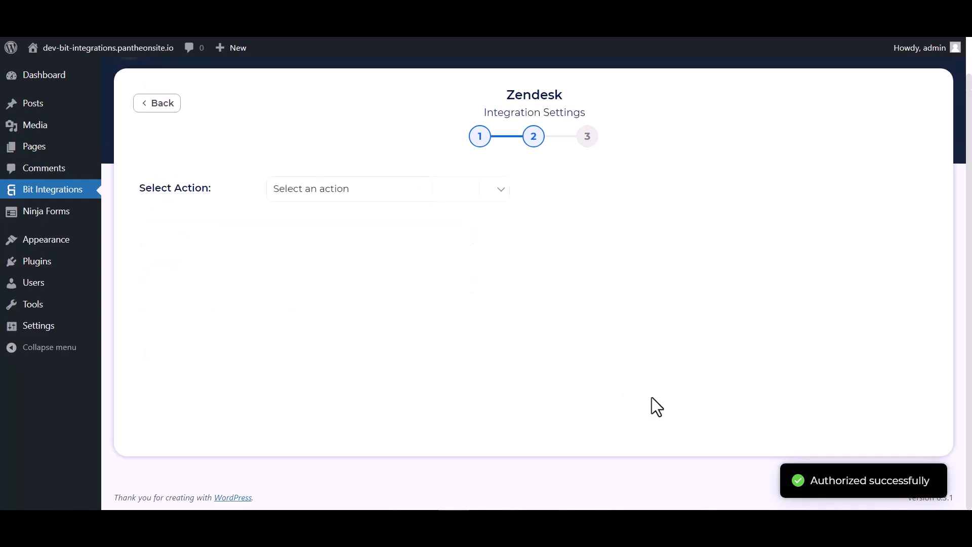
# Choose Create Contact and map the form's Last Name and First Name fields
pyautogui.click(375, 190)
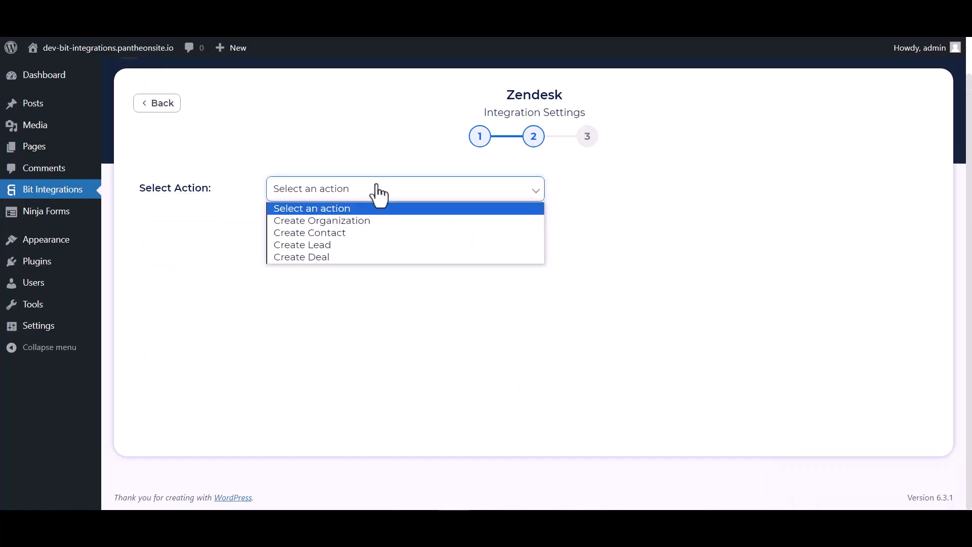
pyautogui.click(318, 234)
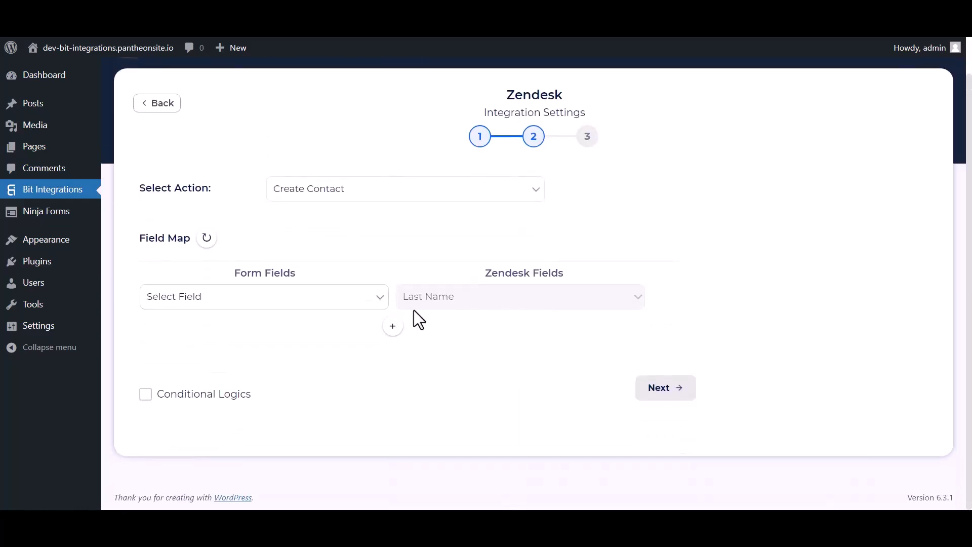
pyautogui.click(305, 304)
pyautogui.click(195, 350)
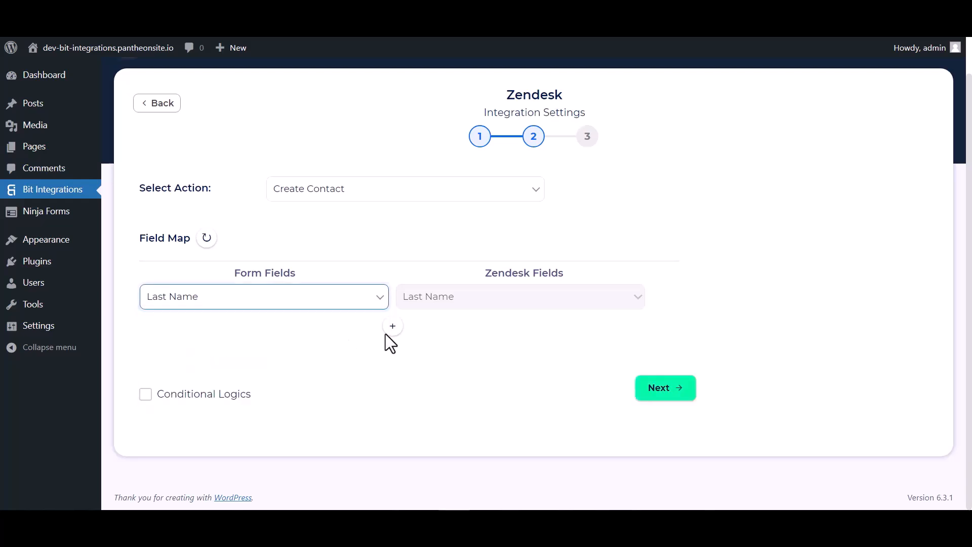
pyautogui.click(392, 326)
pyautogui.click(415, 335)
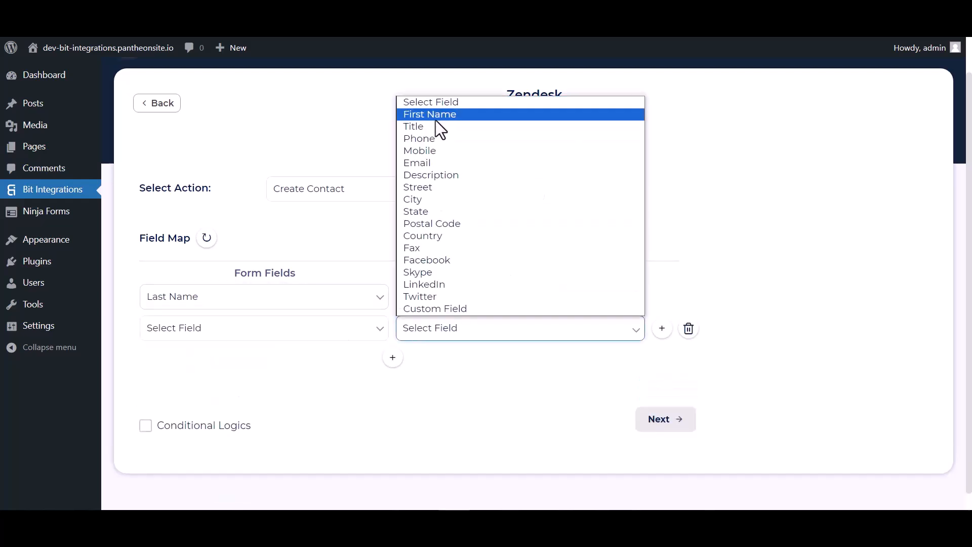
pyautogui.click(436, 117)
pyautogui.click(340, 329)
pyautogui.click(213, 370)
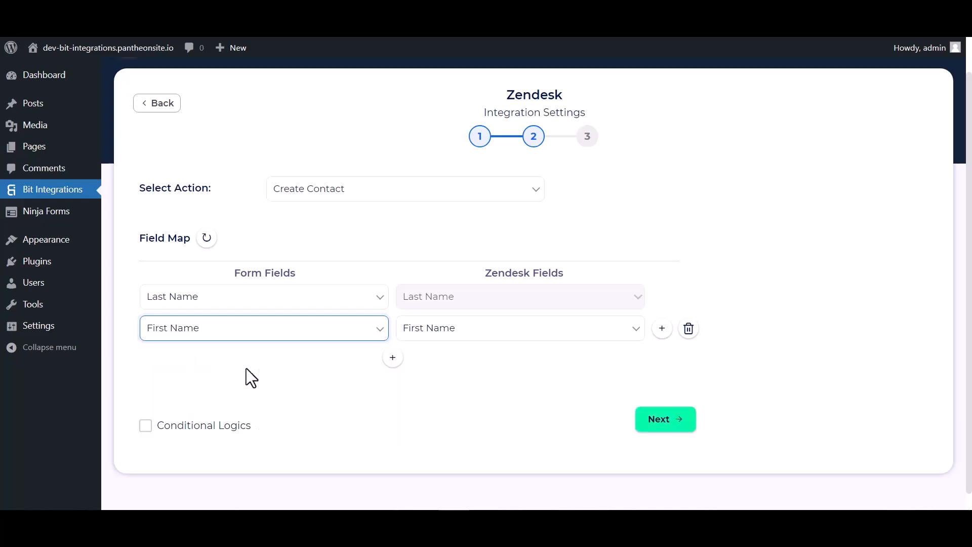
# Add mappings for Email and Phone to the matching Zendesk fields
pyautogui.scroll(-1, 425, 331)
pyautogui.click(393, 340)
pyautogui.click(439, 342)
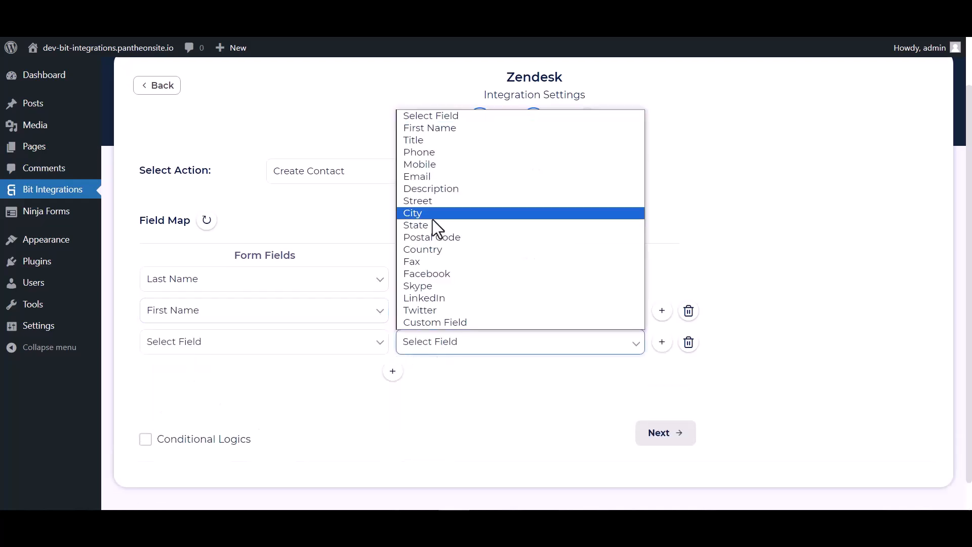
pyautogui.click(427, 177)
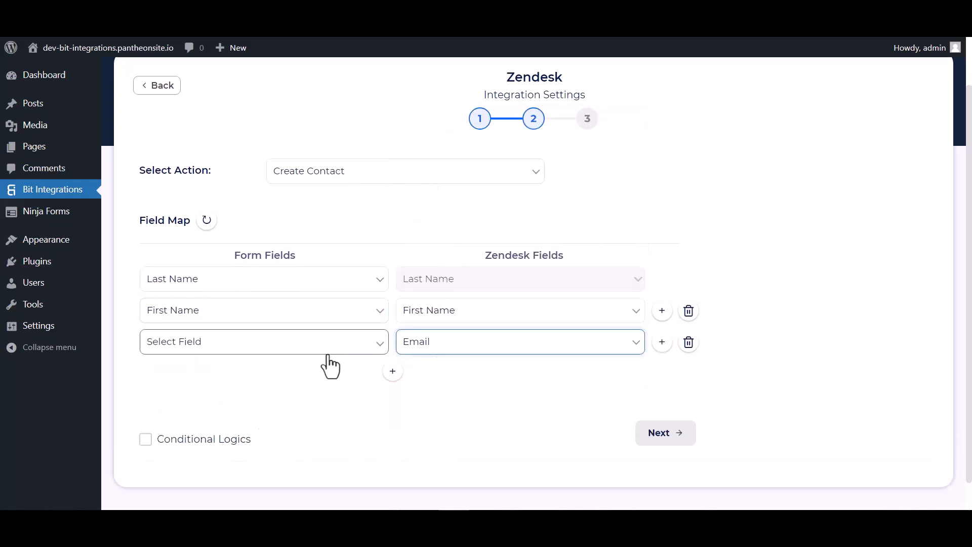
pyautogui.click(293, 349)
pyautogui.click(180, 408)
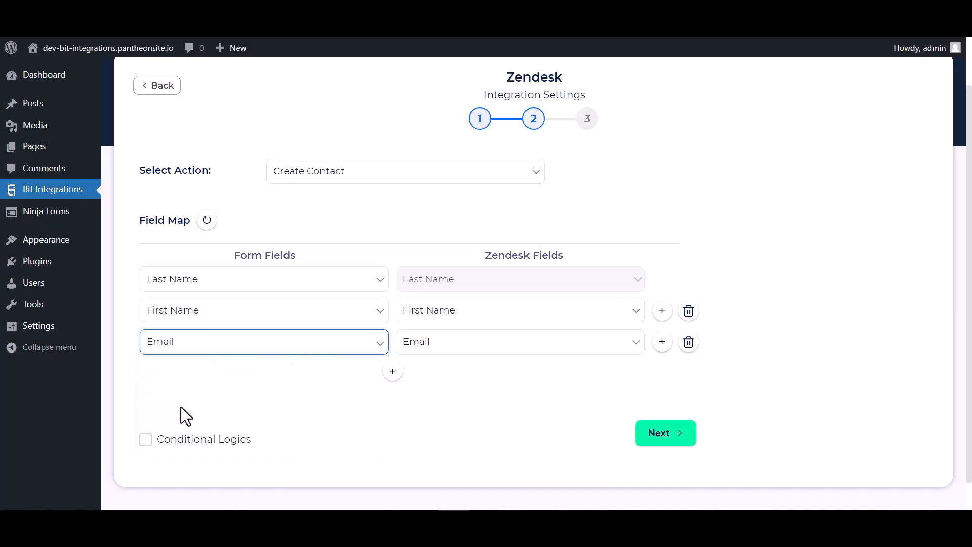
pyautogui.click(393, 371)
pyautogui.click(411, 376)
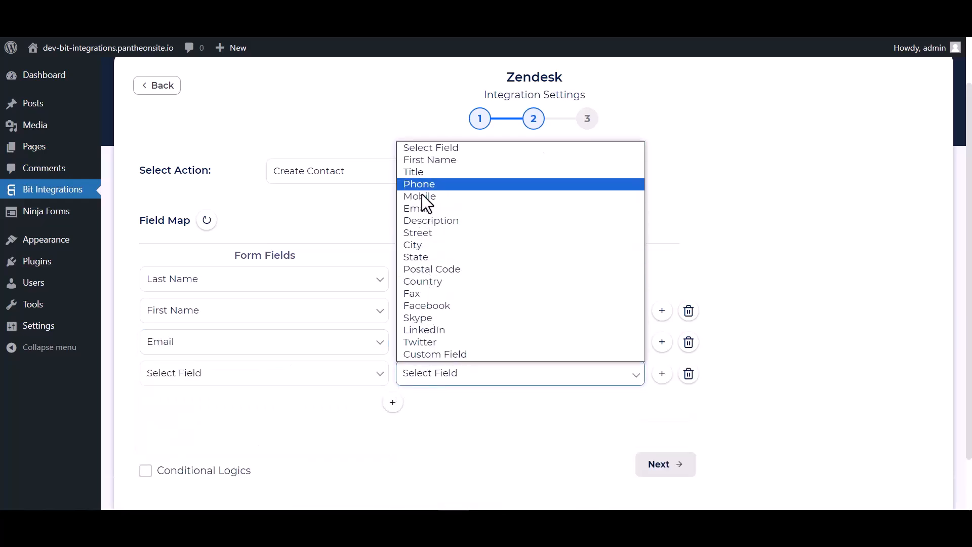
pyautogui.click(420, 184)
pyautogui.click(243, 375)
pyautogui.click(175, 453)
# Leave Conditional Logics off, then finish and save the integration
pyautogui.scroll(-1, 422, 356)
pyautogui.click(146, 407)
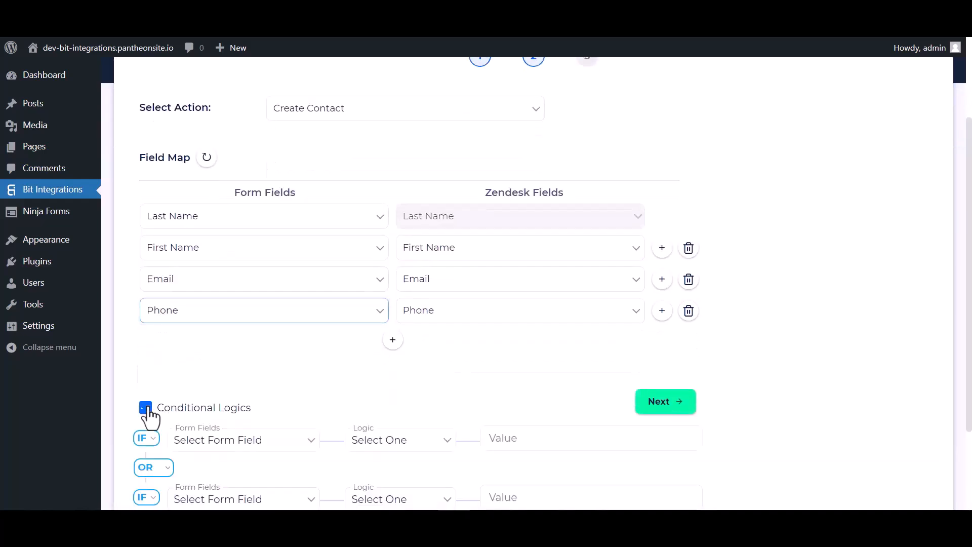
pyautogui.scroll(-2, 323, 409)
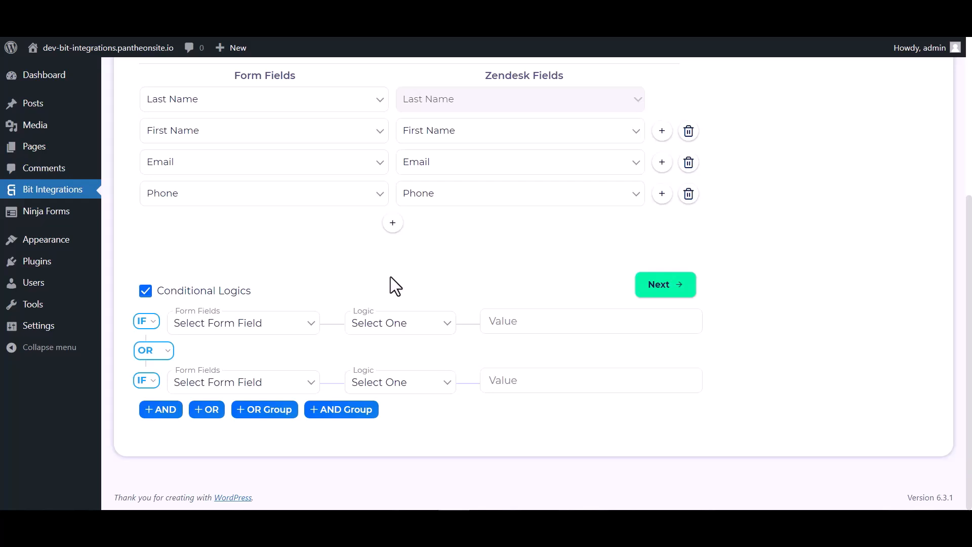
pyautogui.click(146, 291)
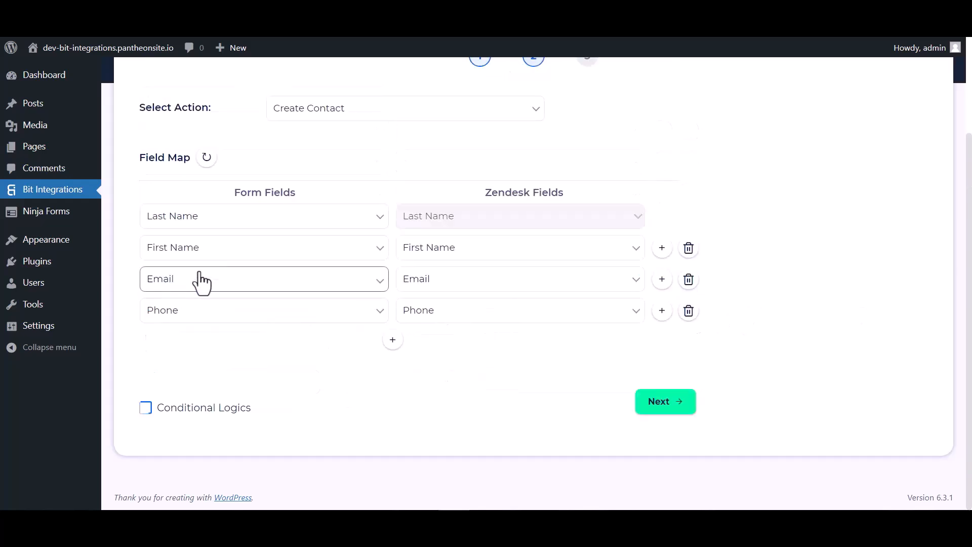
pyautogui.click(659, 403)
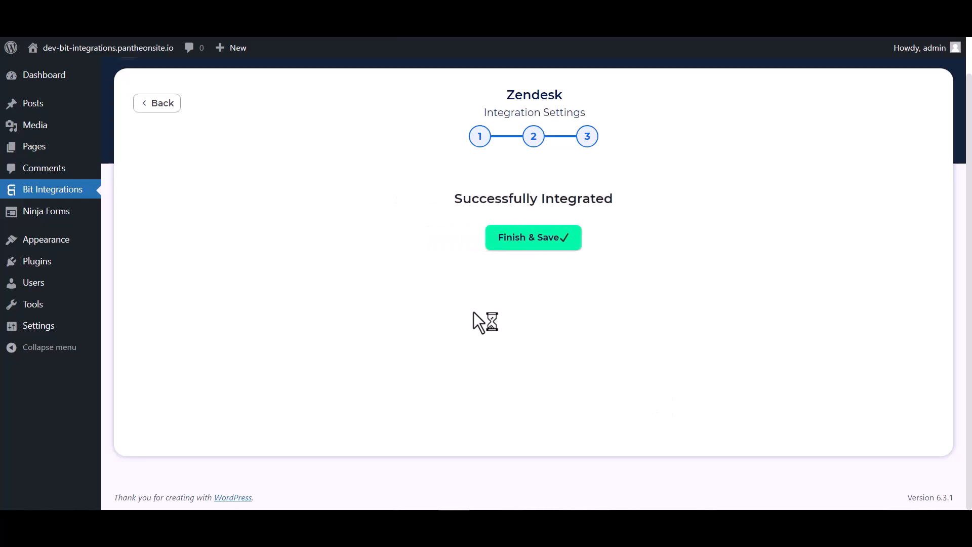
pyautogui.click(534, 238)
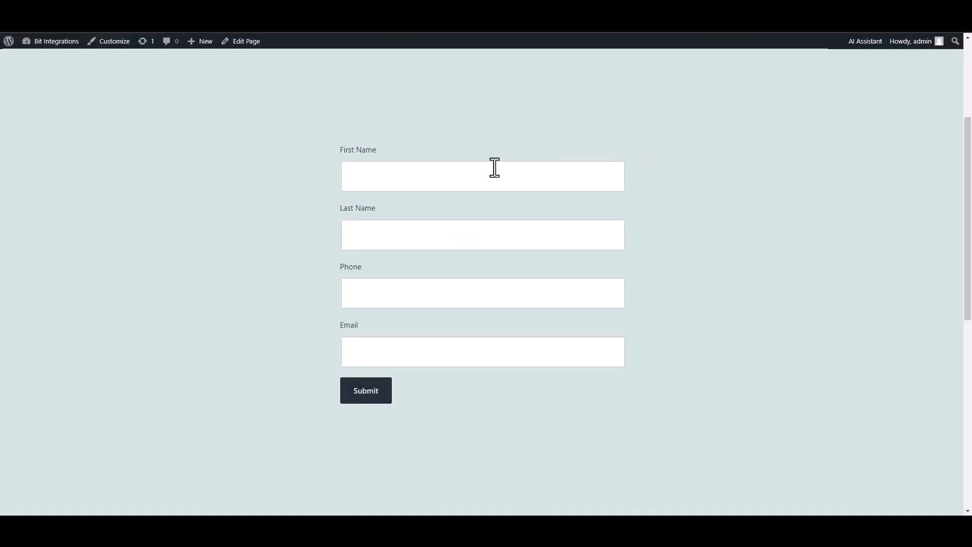
pyautogui.click(495, 168)
# Submit the form with name 'Bit Integrations', a phone number and an e-mail address
pyautogui.write('Bit')
pyautogui.click(573, 236)
pyautogui.write('Integrations')
pyautogui.click(549, 303)
pyautogui.write('444555666')
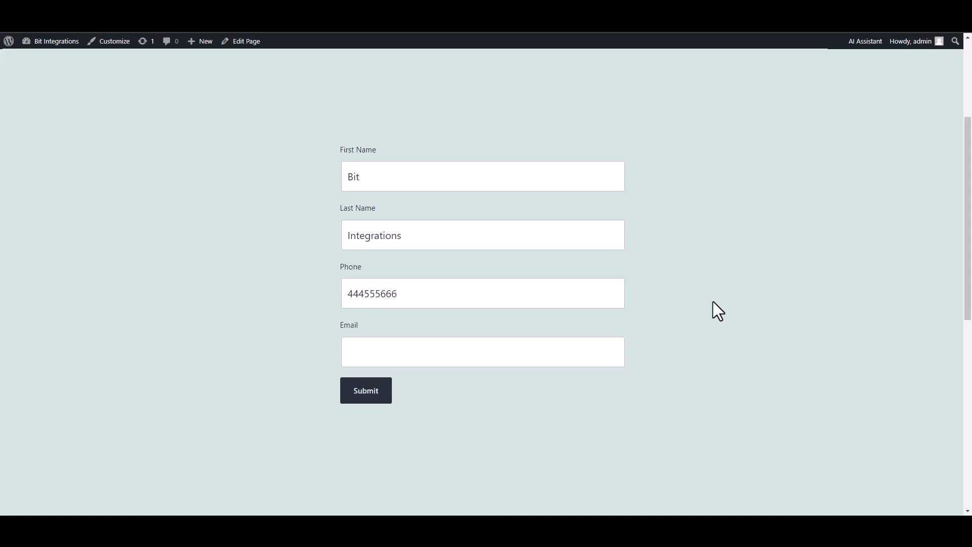
pyautogui.press('Tab')
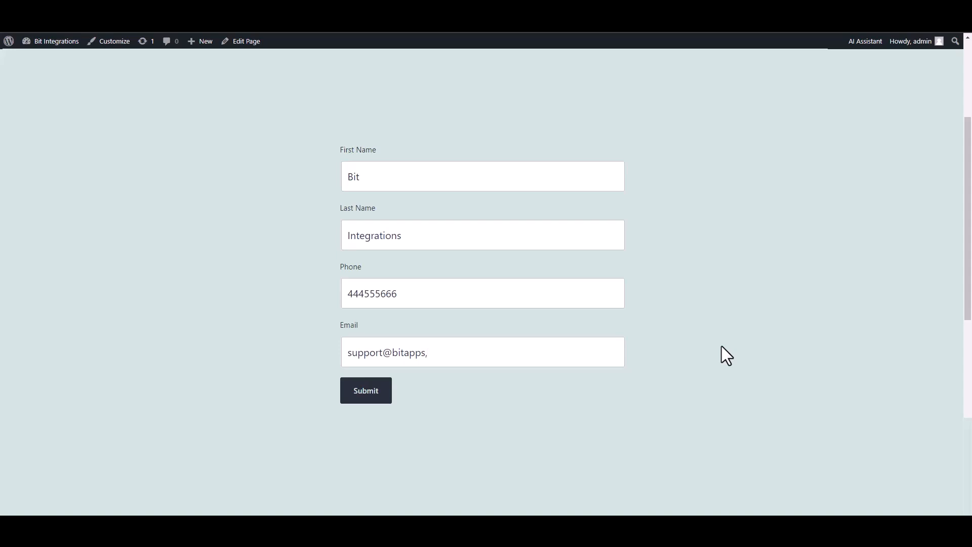
pyautogui.click(371, 397)
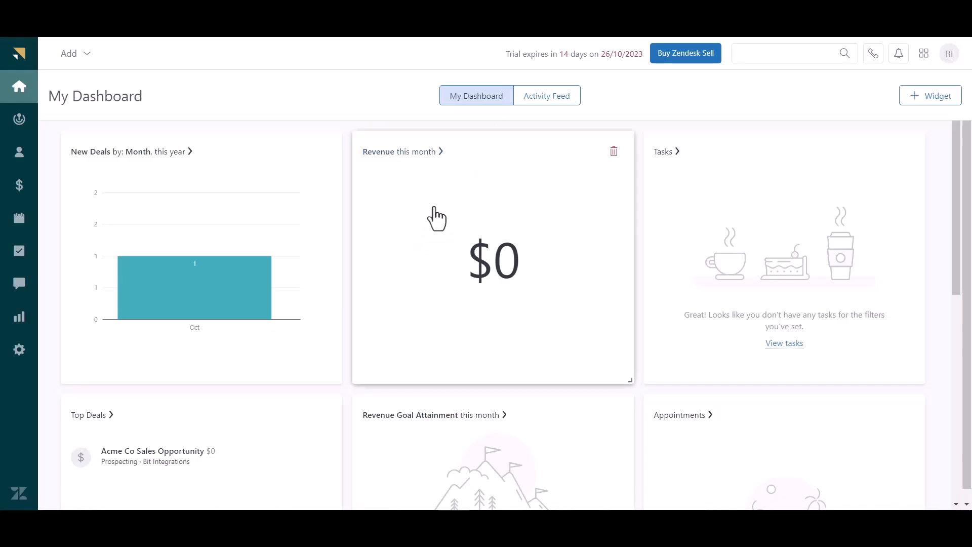
# Open Contacts and select the new 'Bit Integrations' contact
pyautogui.click(19, 158)
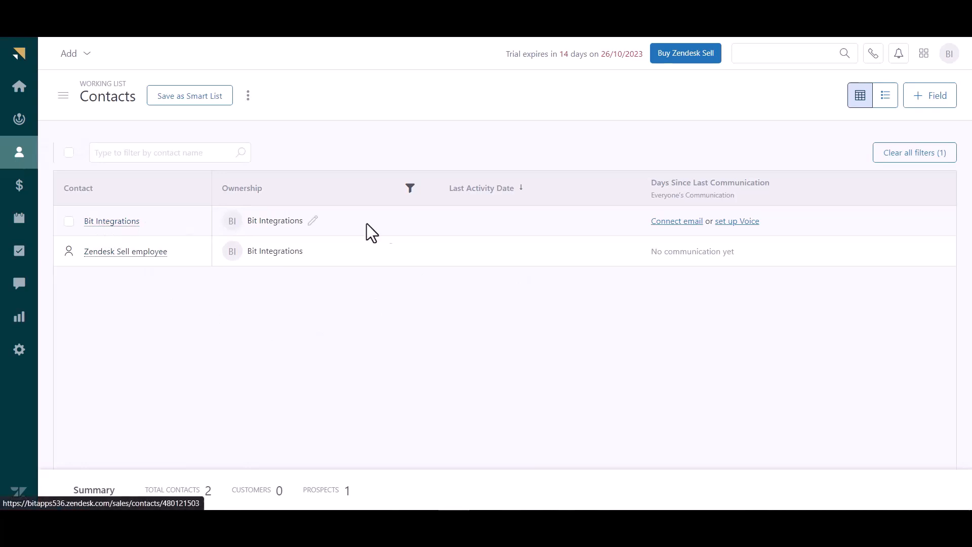
pyautogui.click(69, 221)
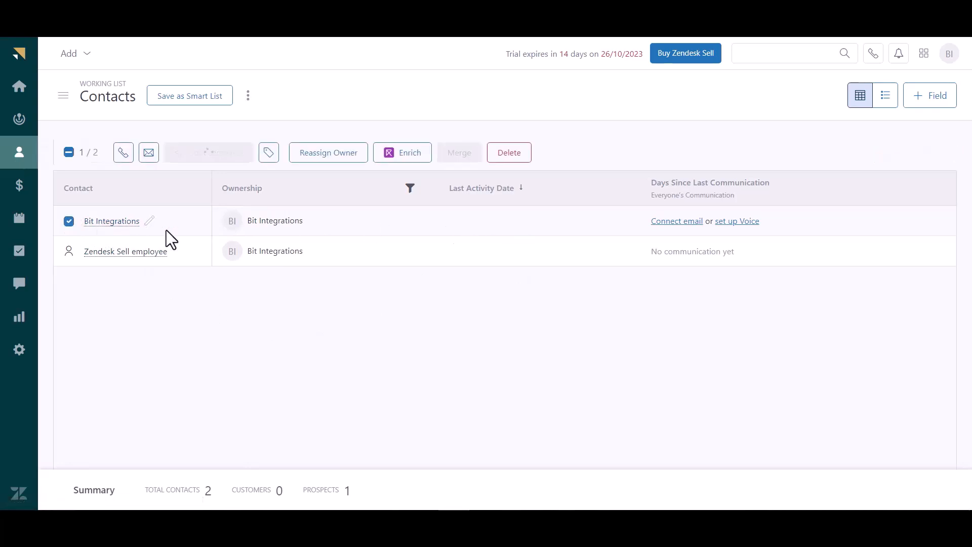